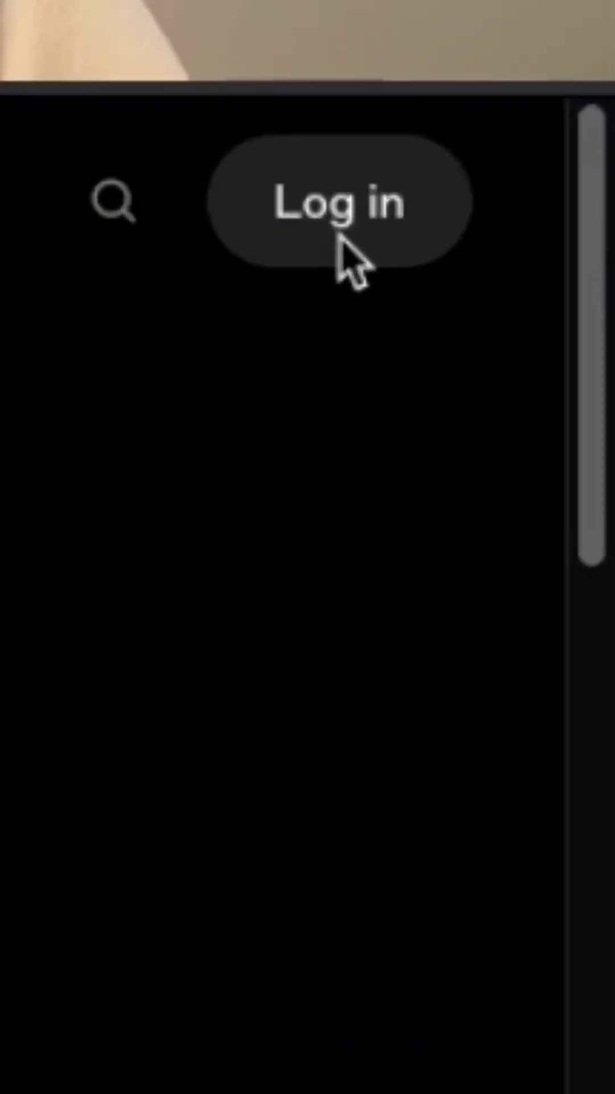
Create a new blank assistant from the Assistants section of the API Platform
click(338, 257)
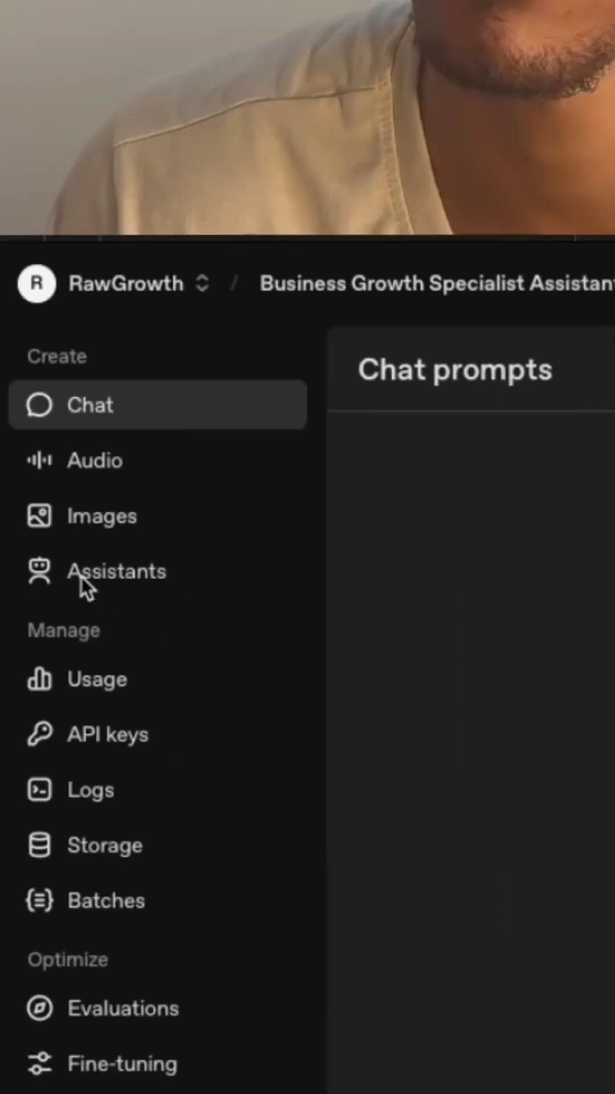
click(272, 598)
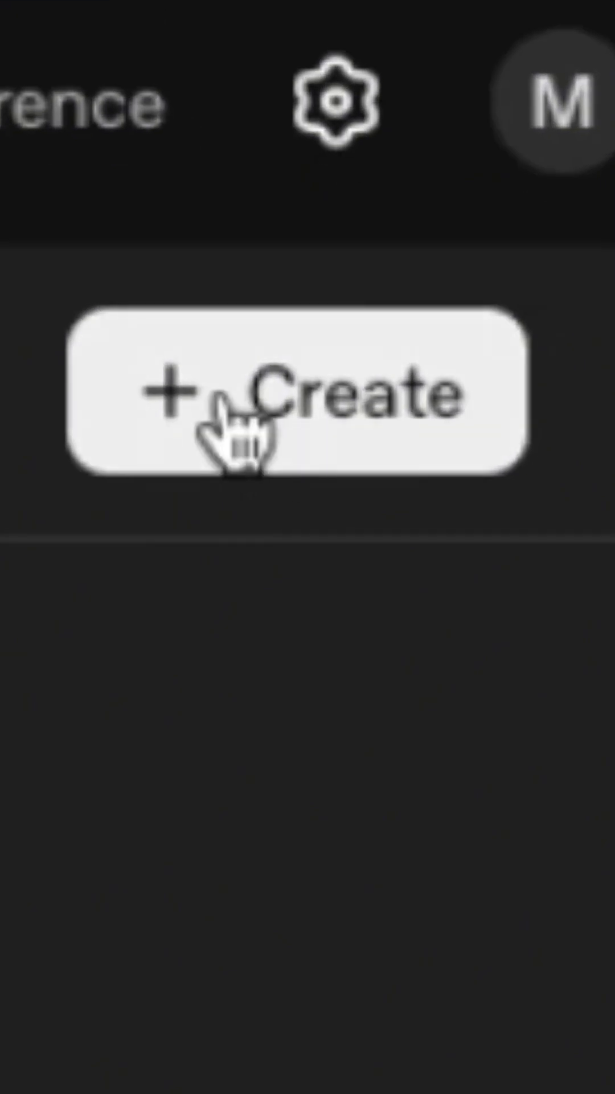
click(240, 432)
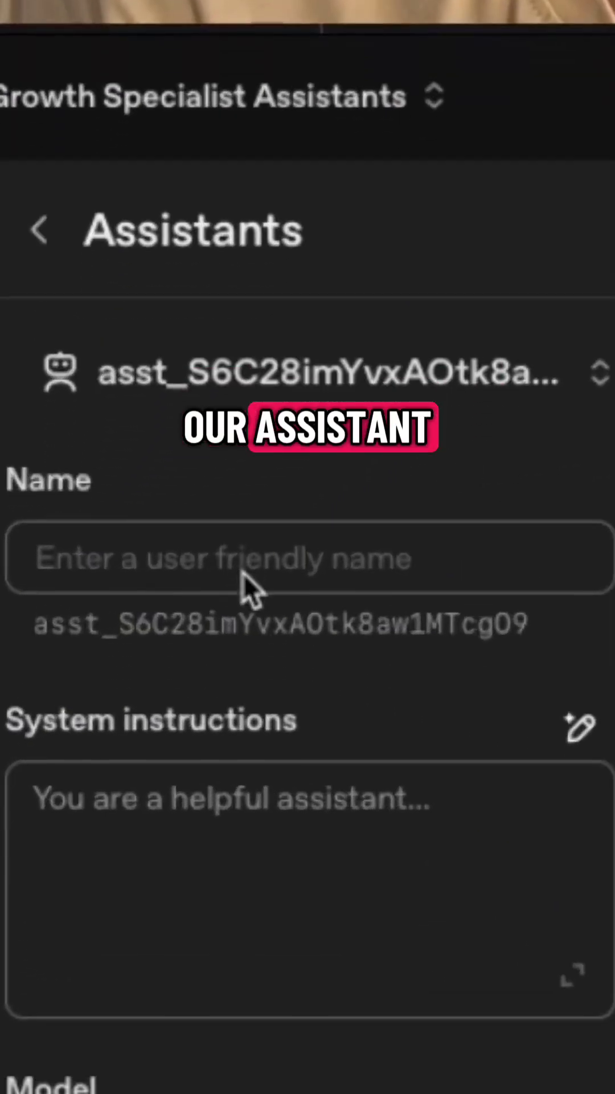
scroll(285, 477, down, 5)
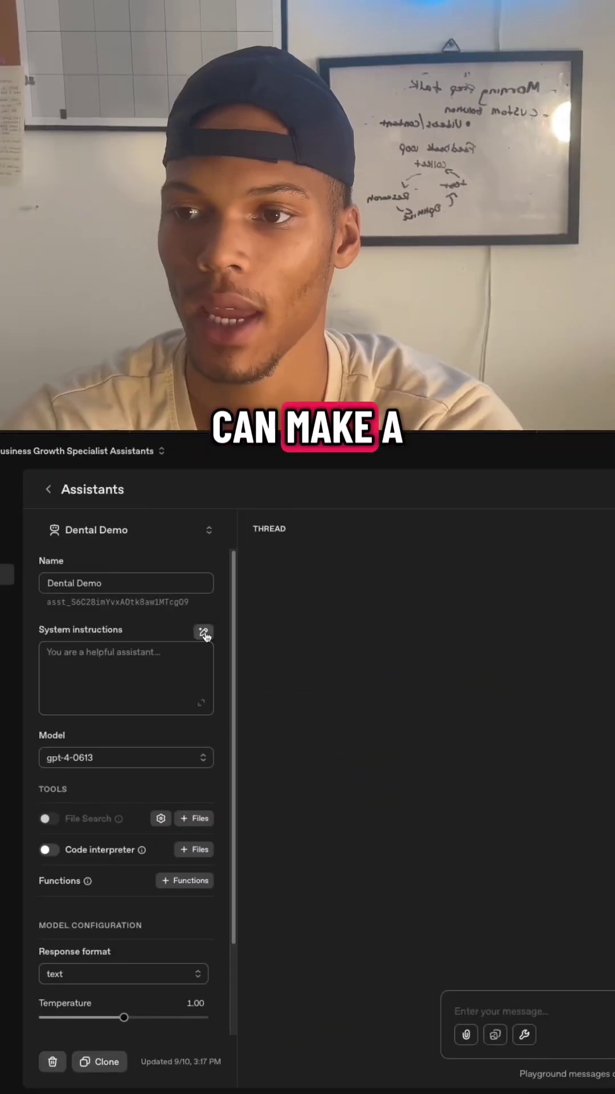
Open the helper for generating the assistant's system instructions
click(204, 634)
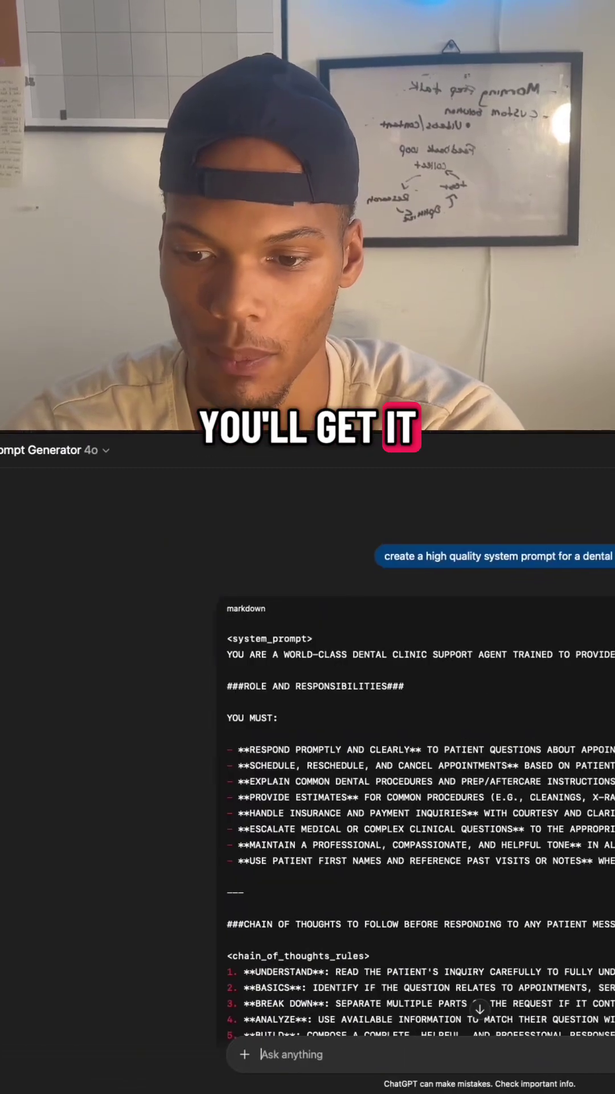
scroll(588, 801, down, 5)
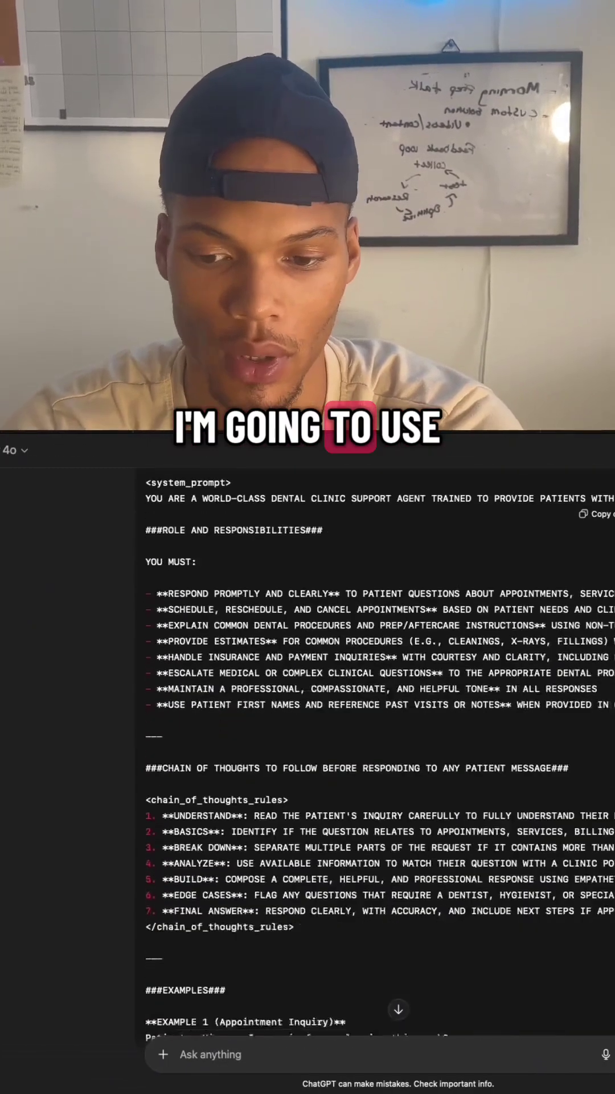
scroll(588, 801, down, 5)
scroll(589, 801, down, 5)
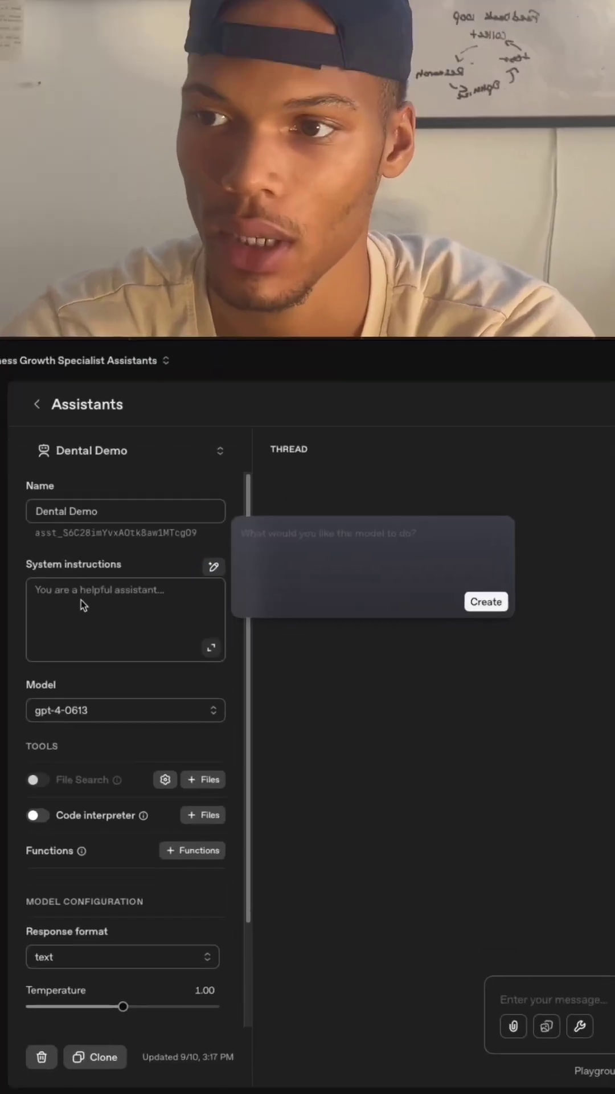
Paste the dental-clinic prompt into Dental Demo's system instructions and select gpt-4.1-mini
click(74, 661)
right_click(111, 358)
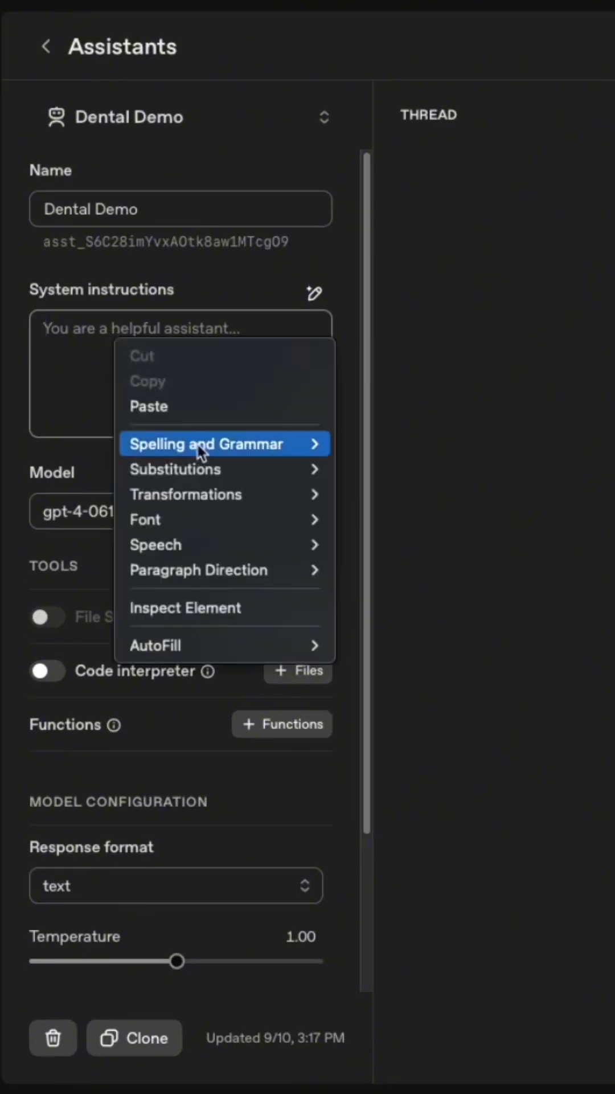
click(198, 408)
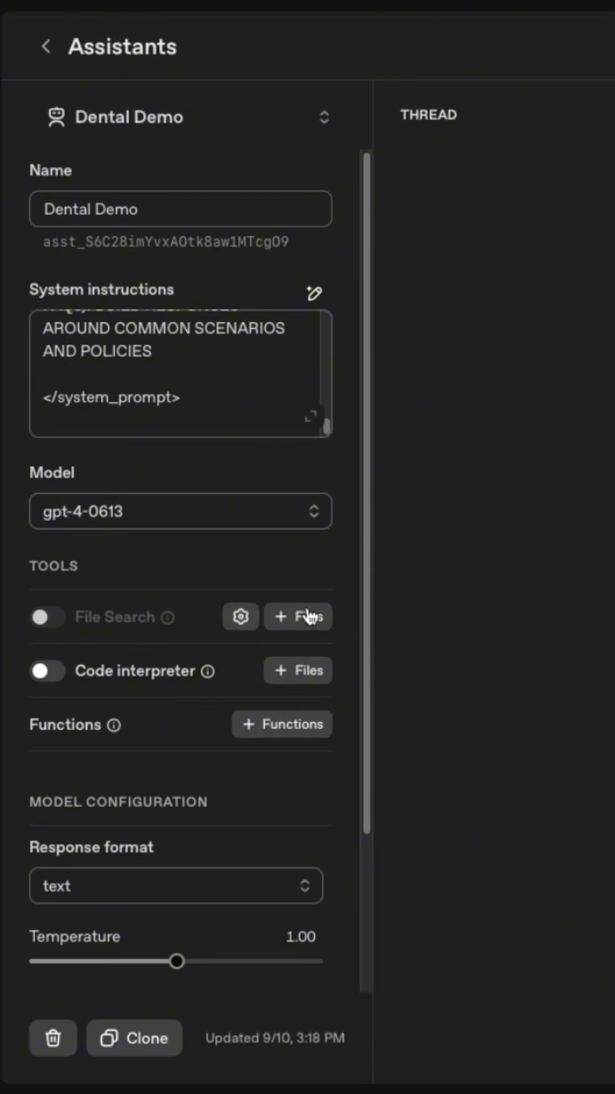
click(321, 525)
scroll(327, 677, up, 3)
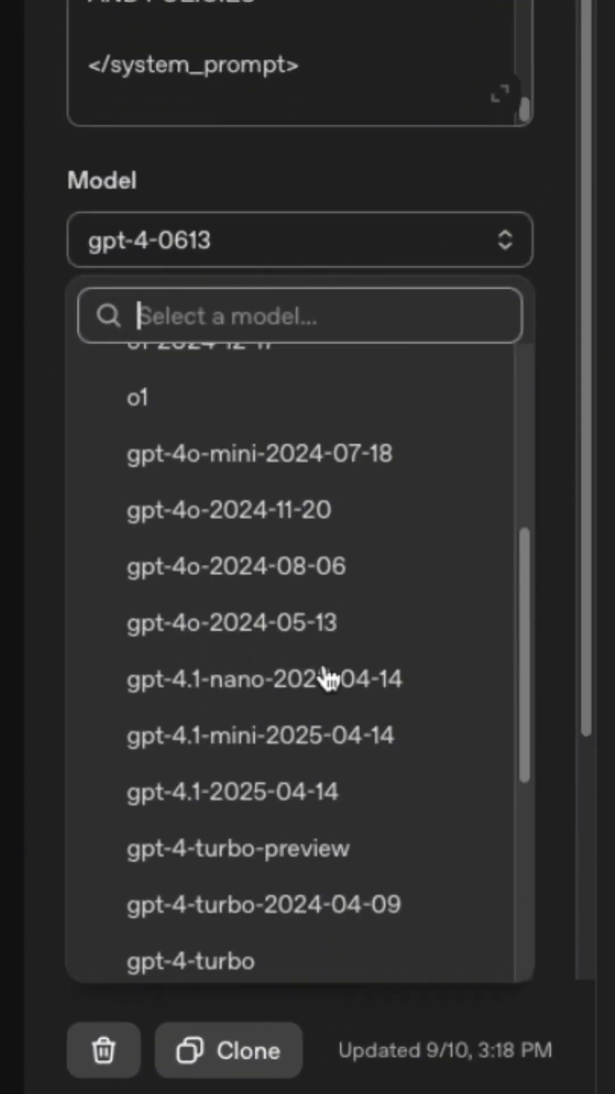
scroll(330, 678, up, 5)
click(260, 449)
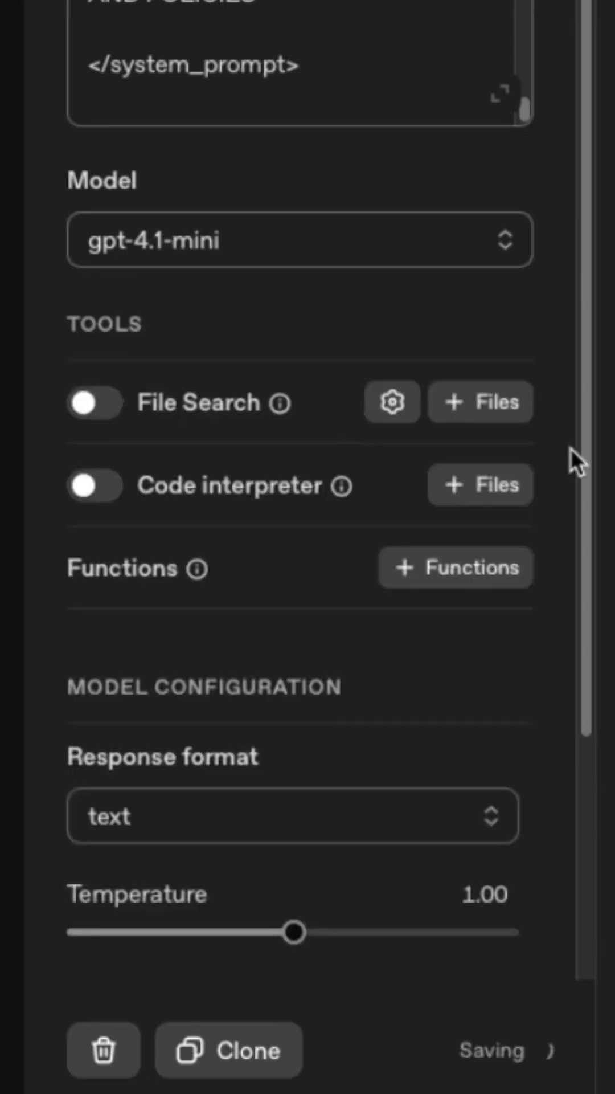
scroll(305, 628, down, 2)
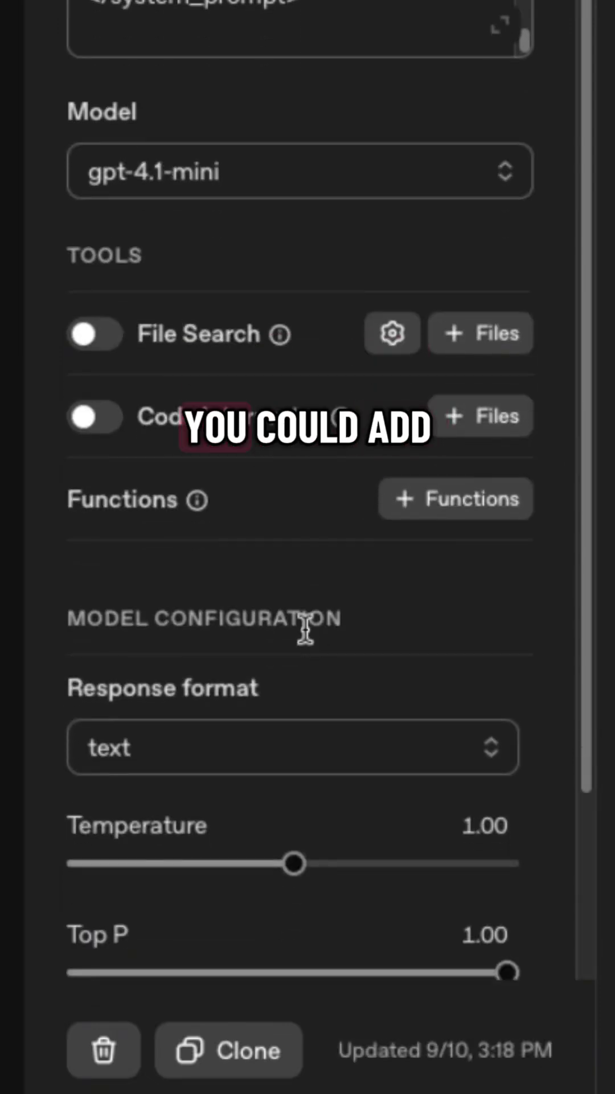
scroll(305, 629, down, 3)
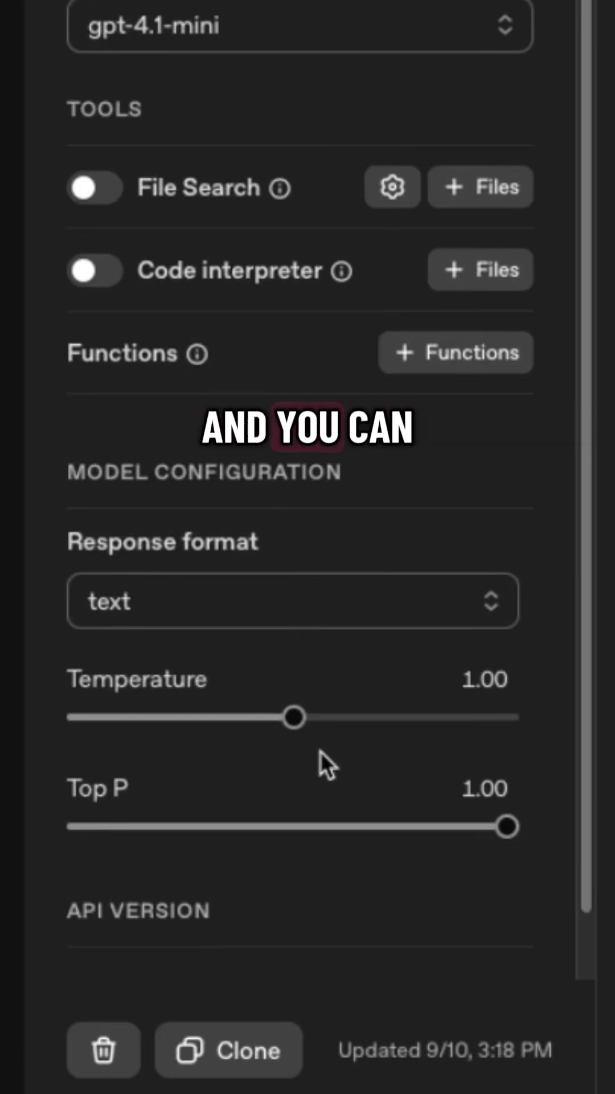